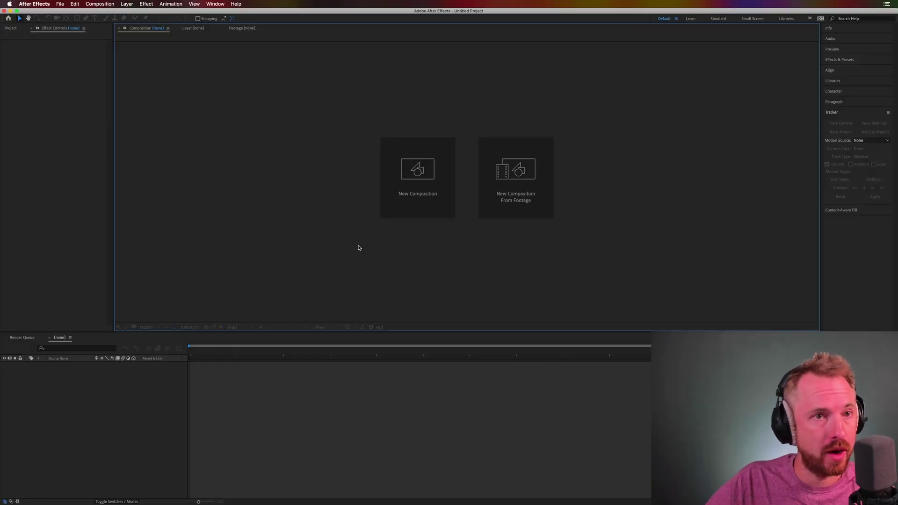
# Step: Name the new 3840×2160, 25 fps UHD 4K composition 'Audio Spectrum' and create it
pyautogui.click(409, 195)
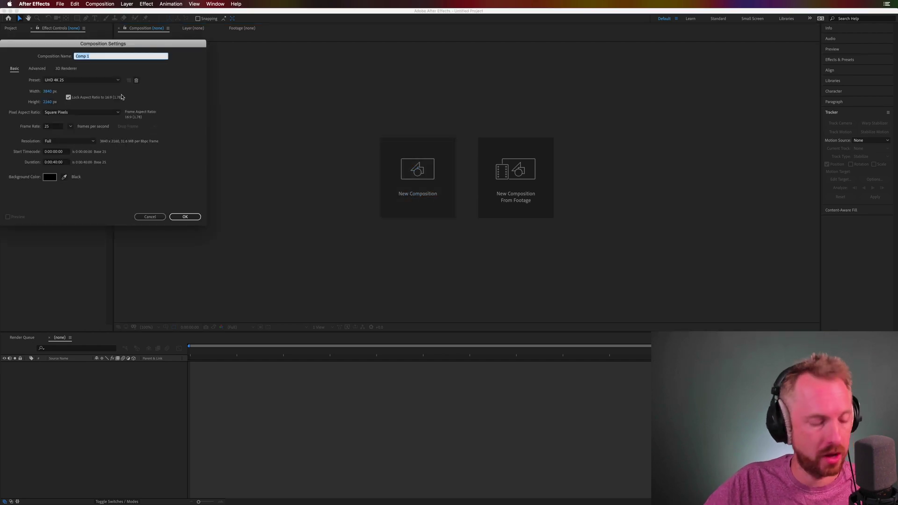
pyautogui.write('Audio Spec')
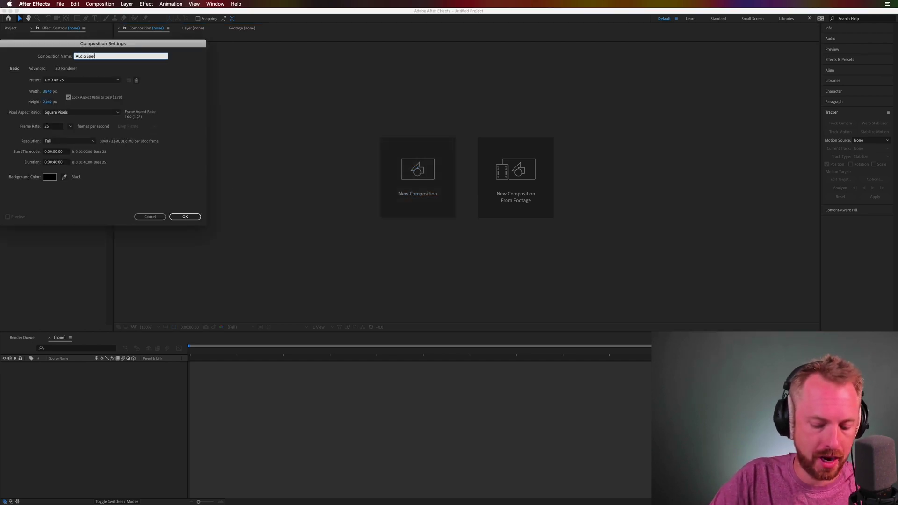
pyautogui.write('trum')
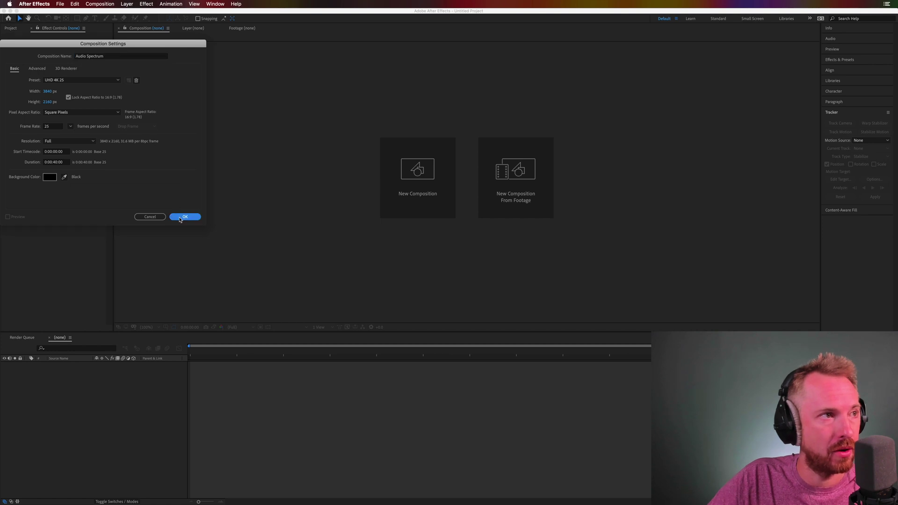
pyautogui.click(184, 217)
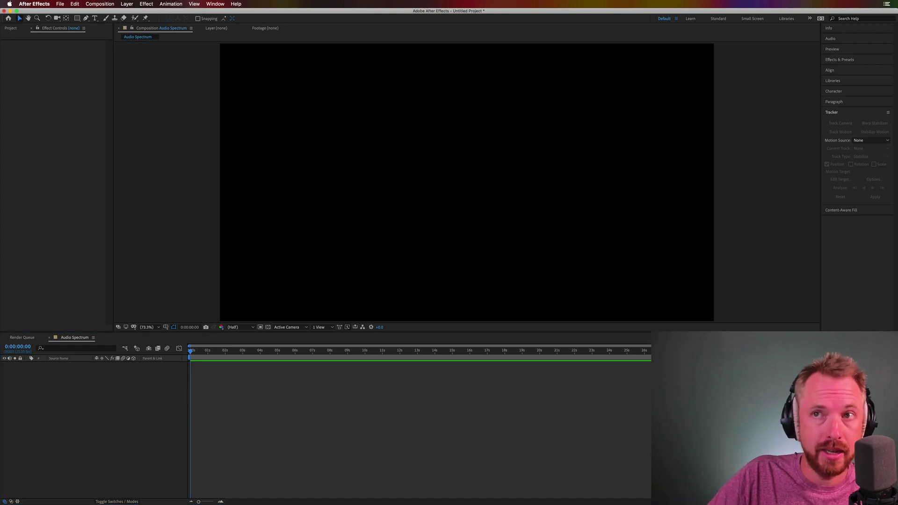
# Step: Drag C0224.MP4 into the Audio Spectrum timeline, then play and stop a preview
pyautogui.moveTo(651, 264); pyautogui.dragTo(122, 391)
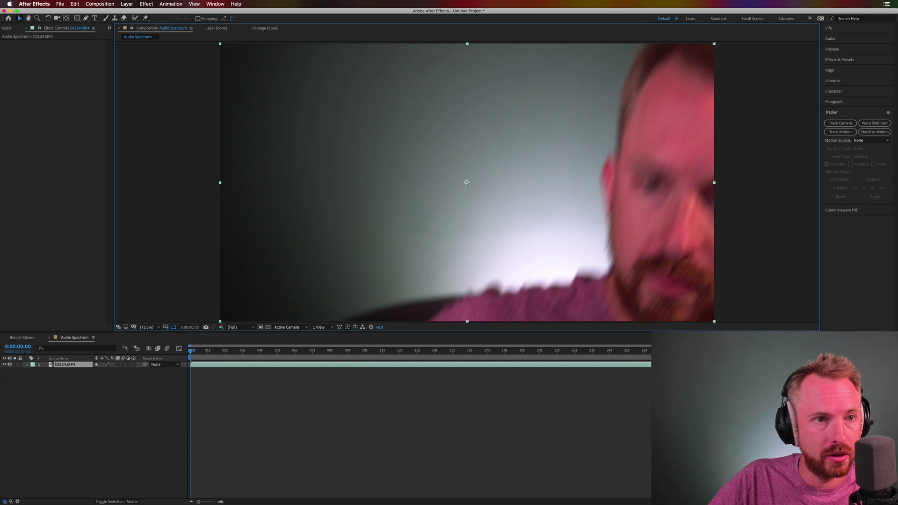
pyautogui.press('space')
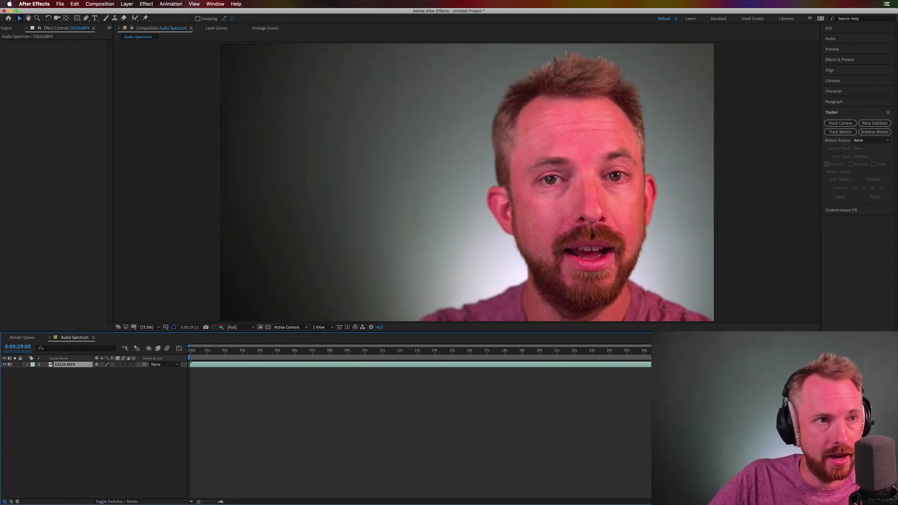
pyautogui.press('space')
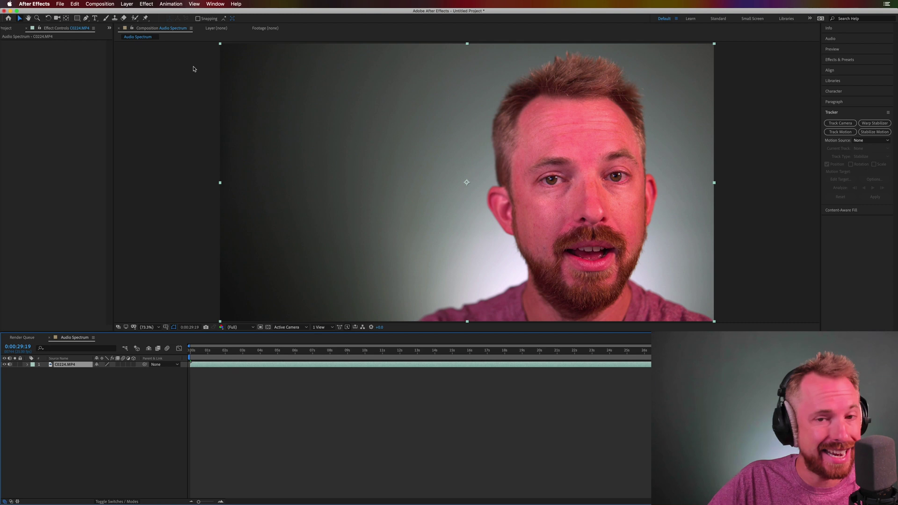
# Step: Create a new solid layer named 'Audio Spectrum Layer' via Layer > New > Solid
pyautogui.click(131, 6)
pyautogui.moveTo(131, 12)
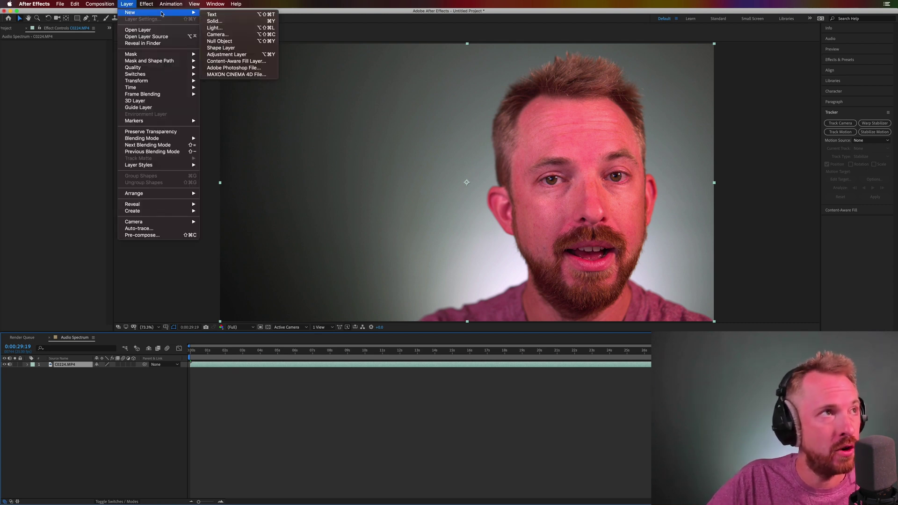
pyautogui.click(215, 21)
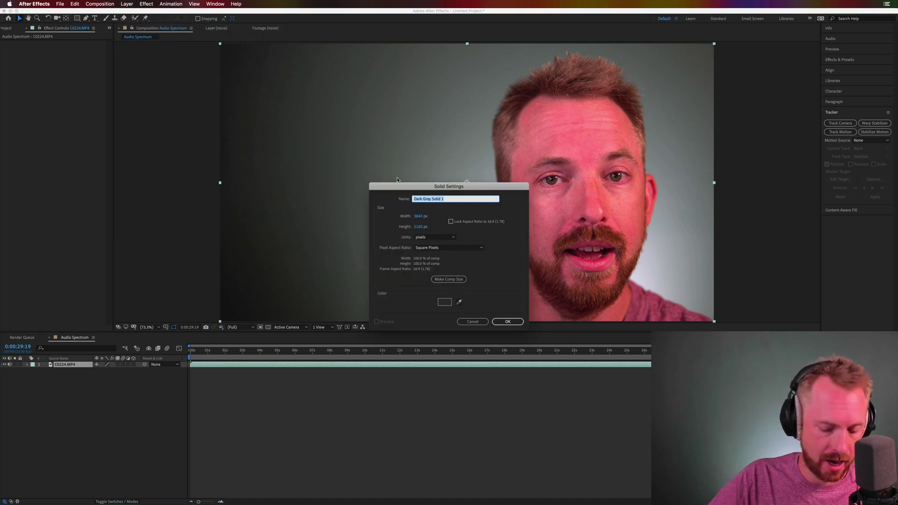
pyautogui.write('Audio Spectrum Layer')
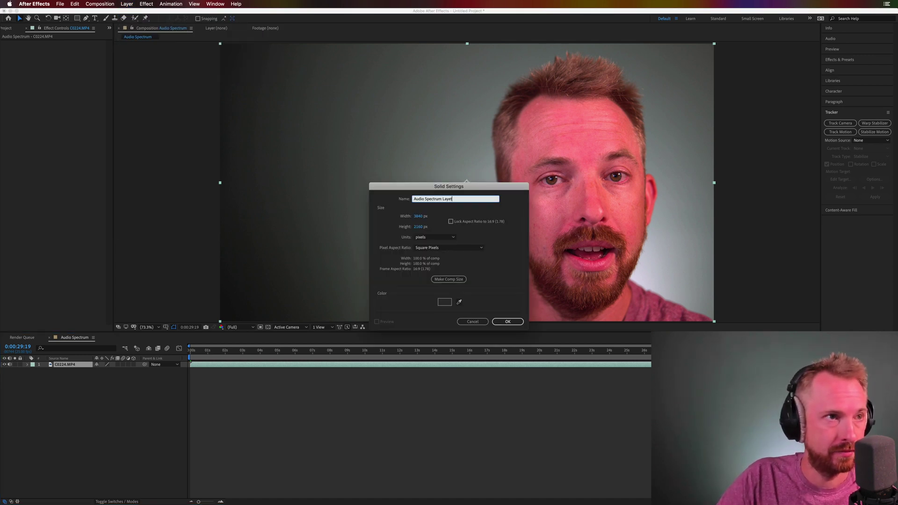
pyautogui.press('Return')
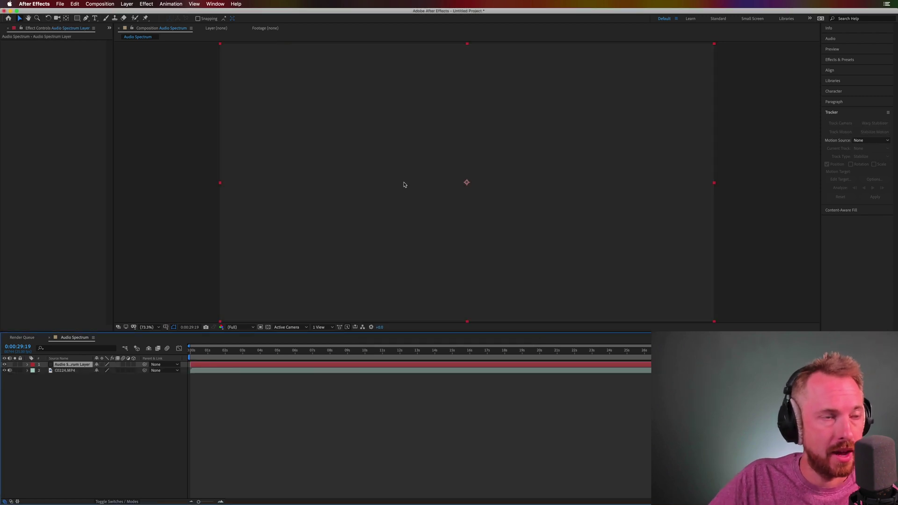
# Step: Apply Effect > Generate > Audio Spectrum to the Audio Spectrum Layer solid
pyautogui.click(143, 4)
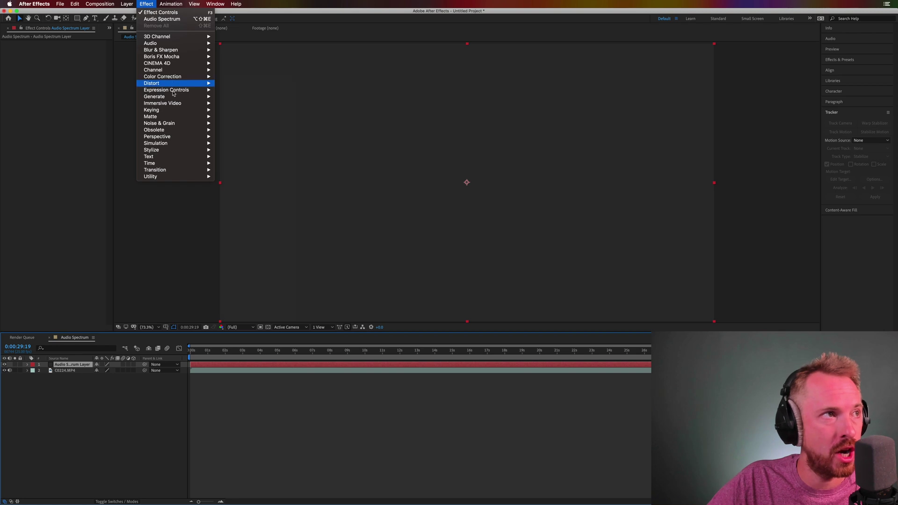
pyautogui.moveTo(184, 96)
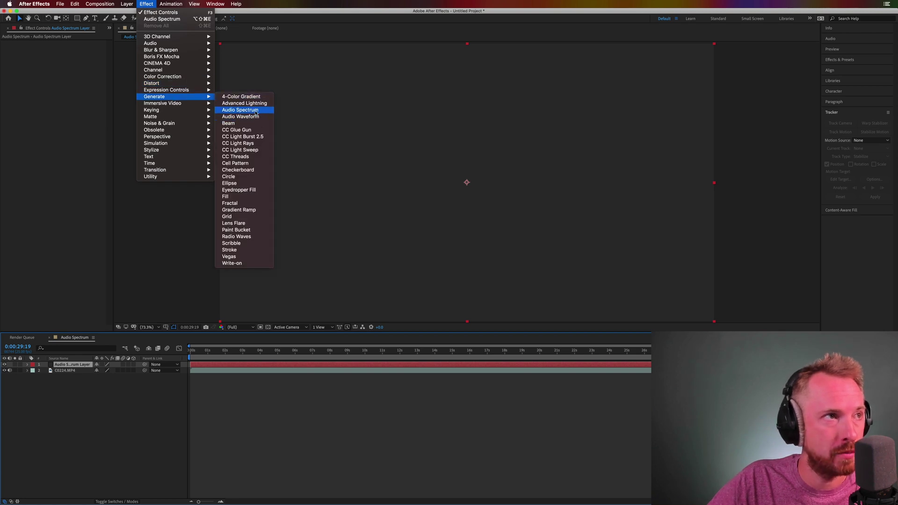
pyautogui.click(240, 109)
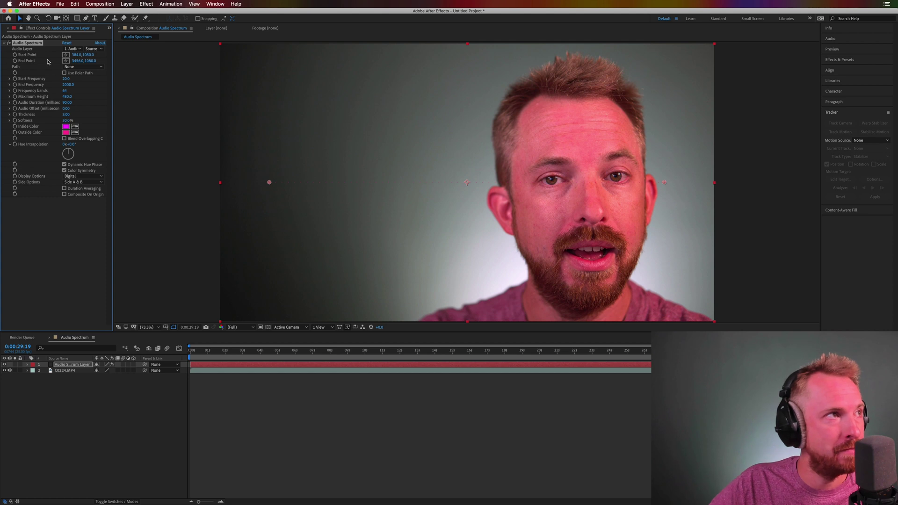
# Step: Set the effect's Audio Layer to 2. C0224.MP4, then preview the reacting spectrum
pyautogui.click(73, 49)
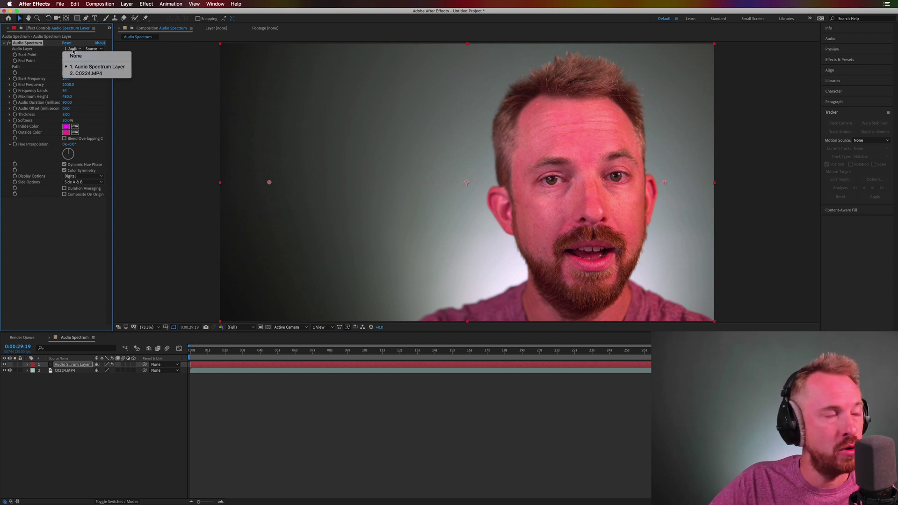
pyautogui.click(94, 73)
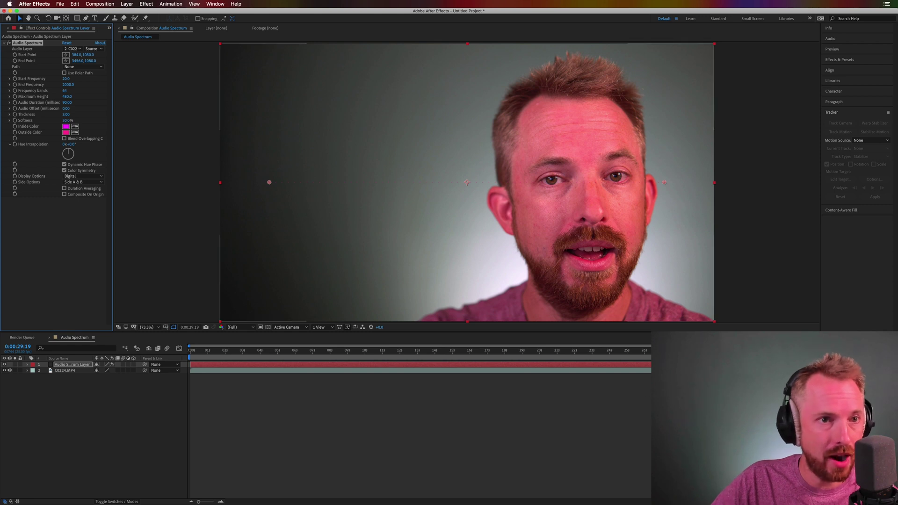
pyautogui.press('space')
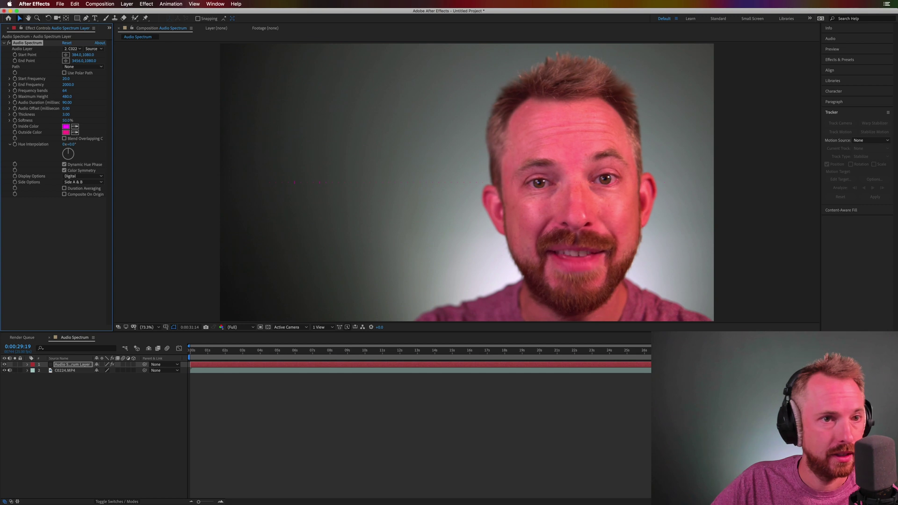
pyautogui.press('h')
pyautogui.press('space')
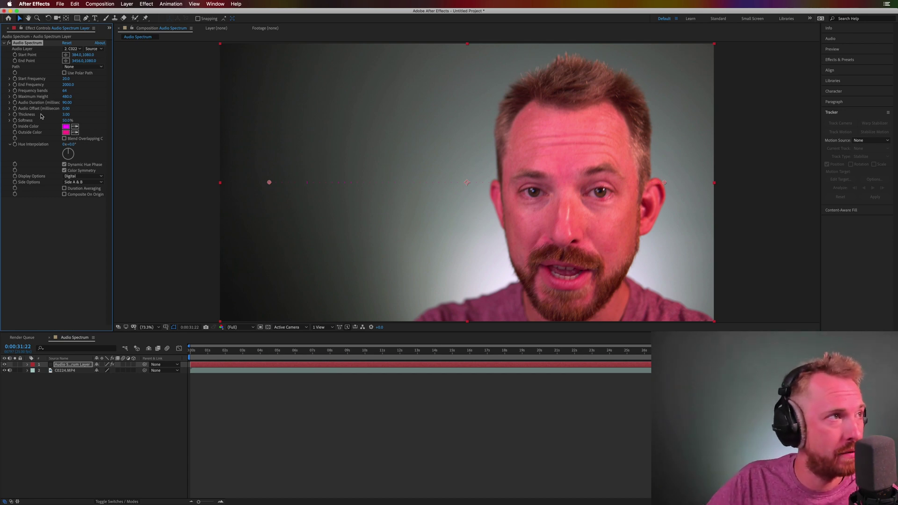
pyautogui.moveTo(64, 116); pyautogui.dragTo(178, 110)
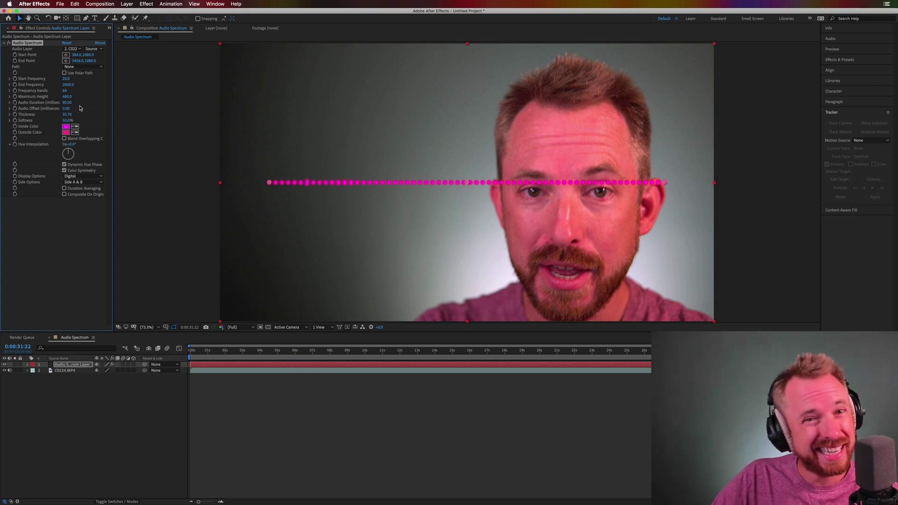
# Step: Change the spectrum's Inside Color from magenta to bright orange FF8300
pyautogui.click(66, 127)
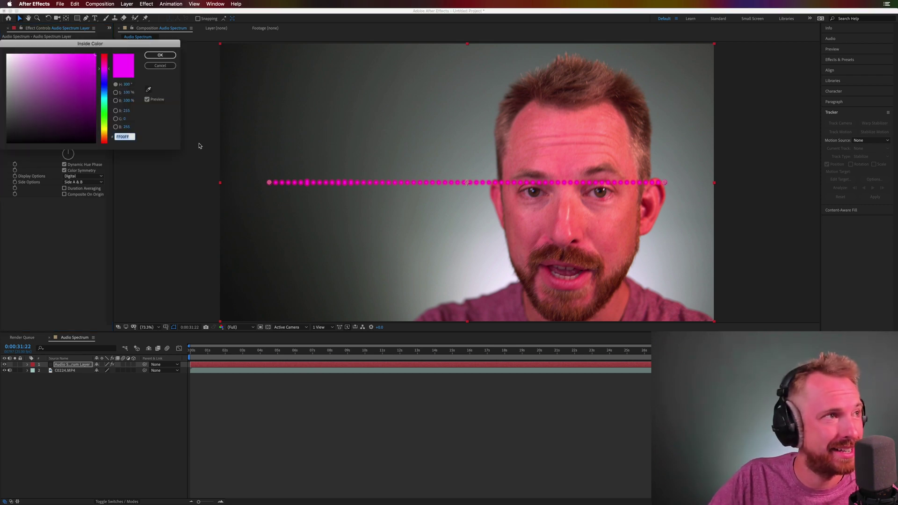
pyautogui.click(105, 136)
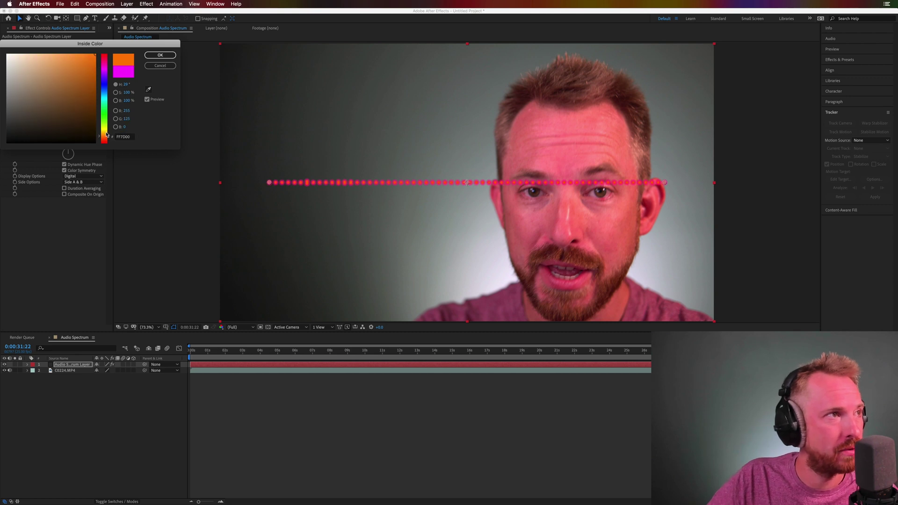
pyautogui.moveTo(107, 134); pyautogui.dragTo(106, 135)
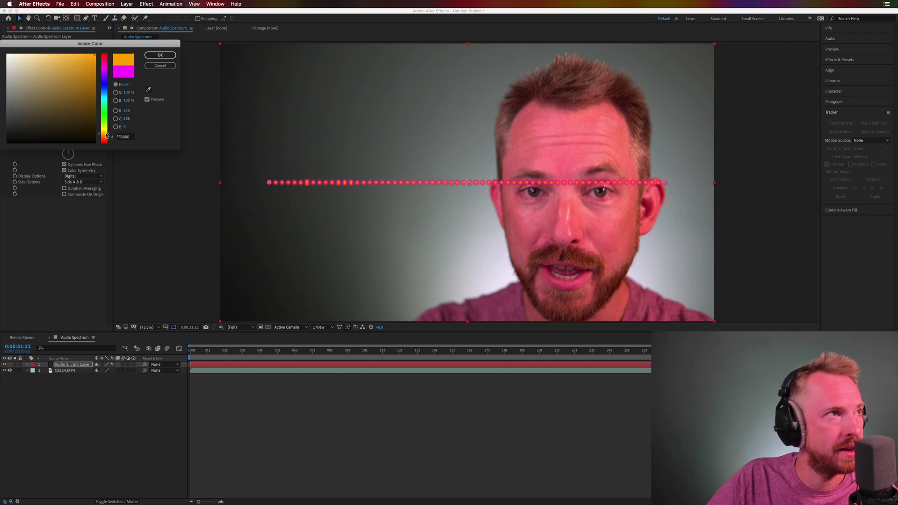
pyautogui.click(160, 55)
# Step: Change the spectrum's Outside Color to deep dark orange A35100
pyautogui.click(66, 133)
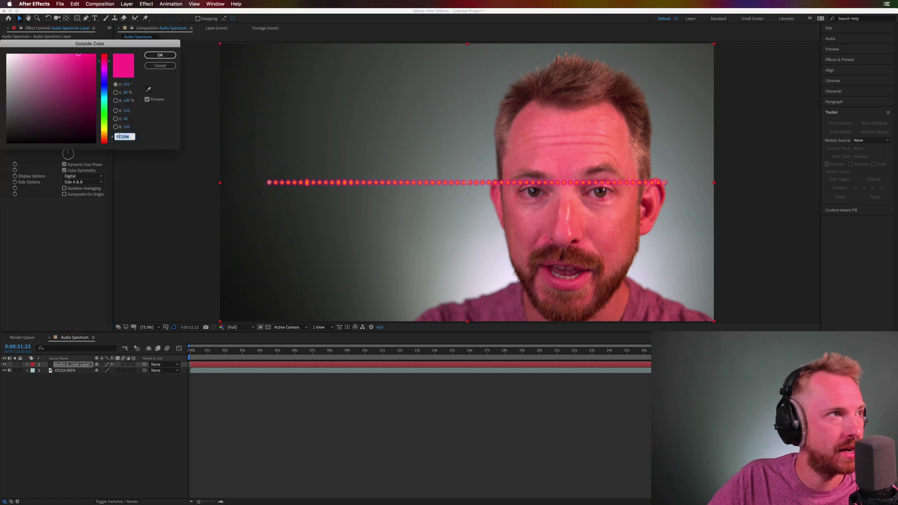
pyautogui.click(101, 135)
pyautogui.moveTo(97, 130); pyautogui.dragTo(96, 86)
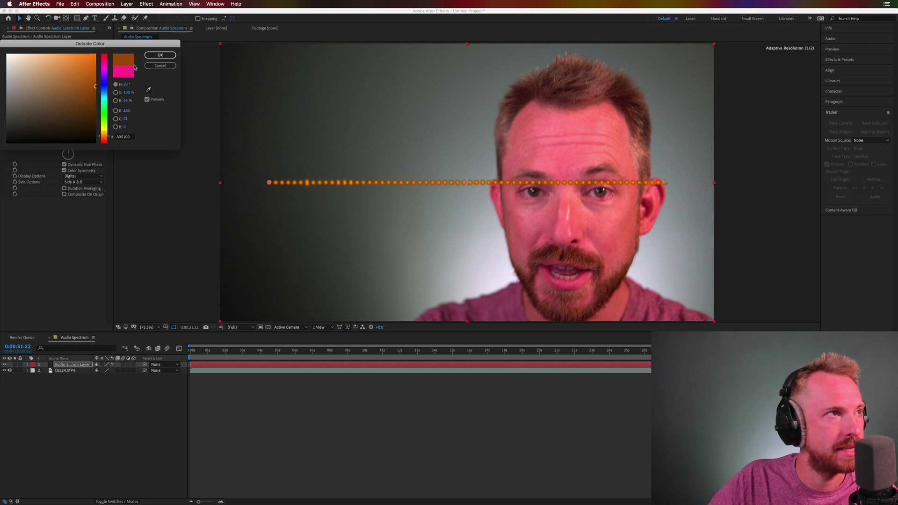
pyautogui.click(160, 55)
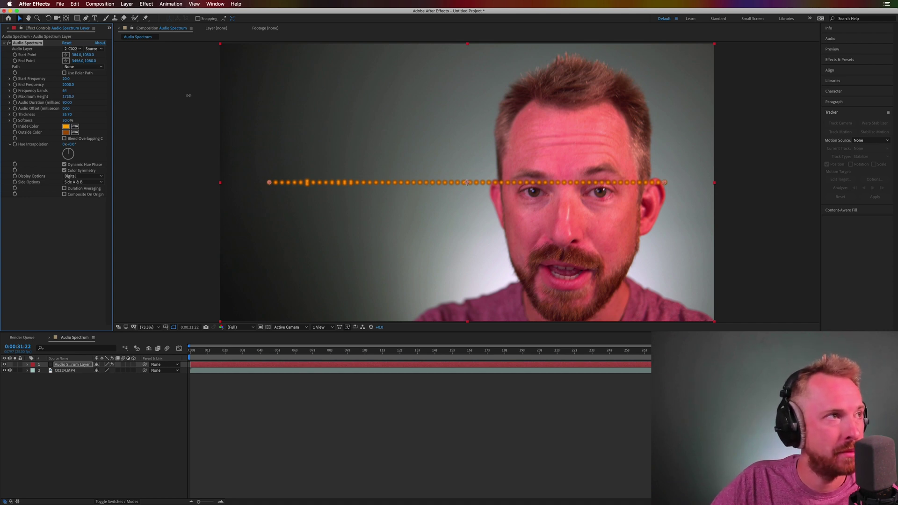
# Step: Scrub the Audio Spectrum Maximum Height up to 32000
pyautogui.moveTo(67, 96); pyautogui.dragTo(700, 102)
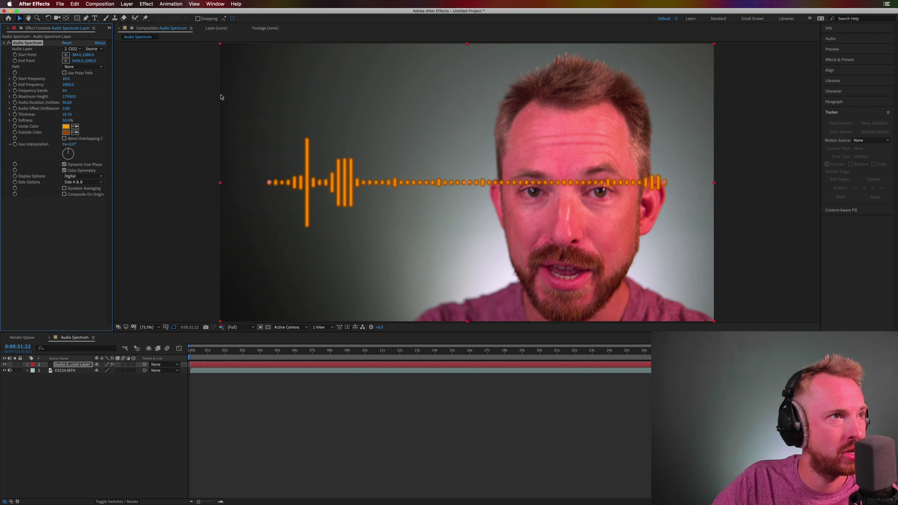
pyautogui.moveTo(100, 95); pyautogui.dragTo(286, 101)
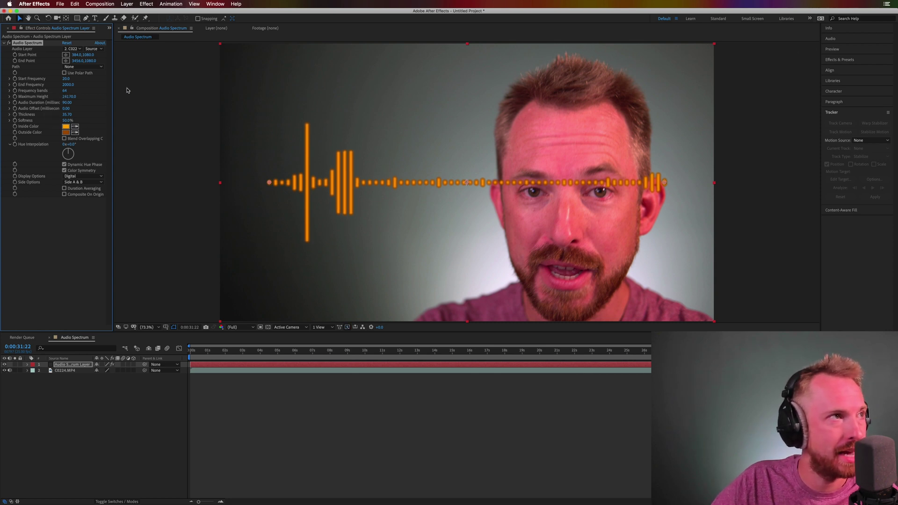
pyautogui.moveTo(75, 95); pyautogui.dragTo(430, 93)
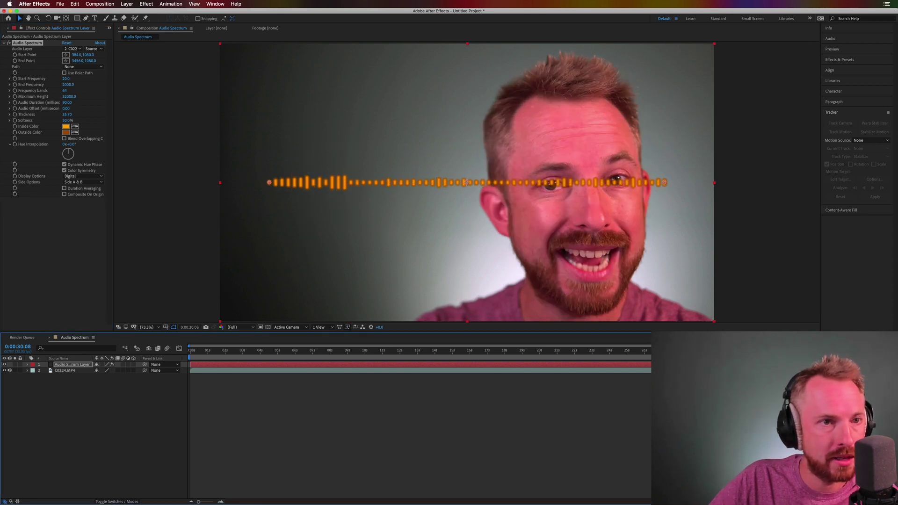
# Step: Play and stop the preview to check the taller bars spiking with the voice
pyautogui.press('space')
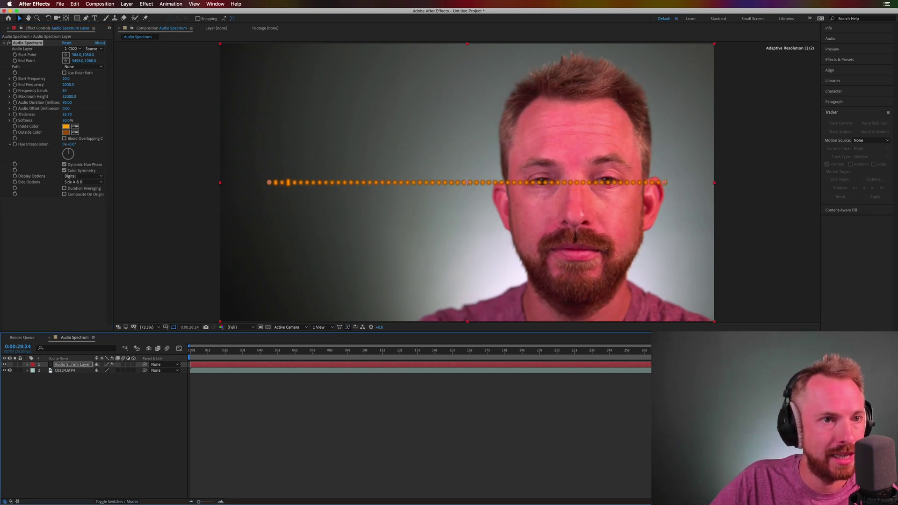
pyautogui.press('space')
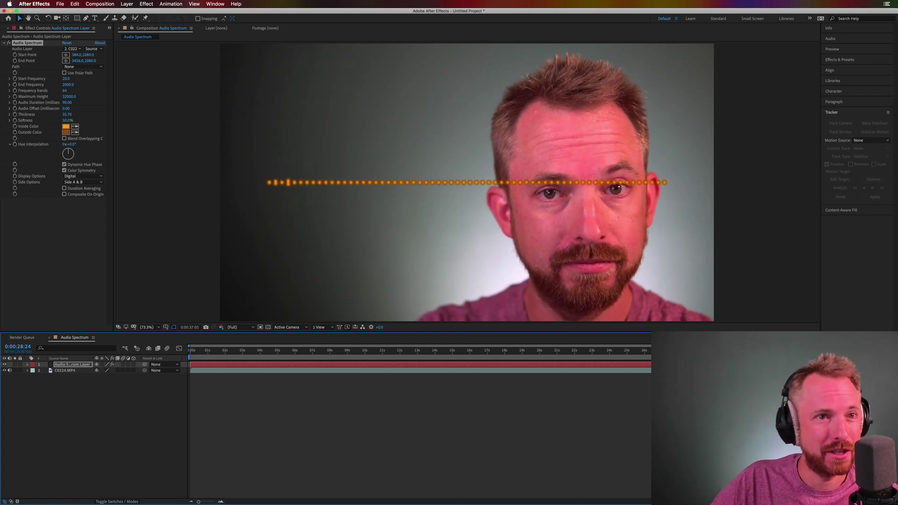
pyautogui.press('space')
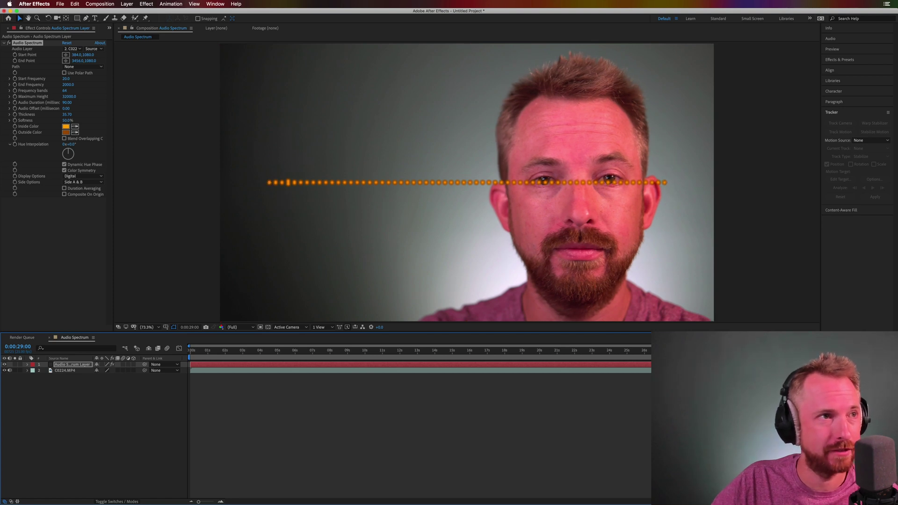
pyautogui.press('space')
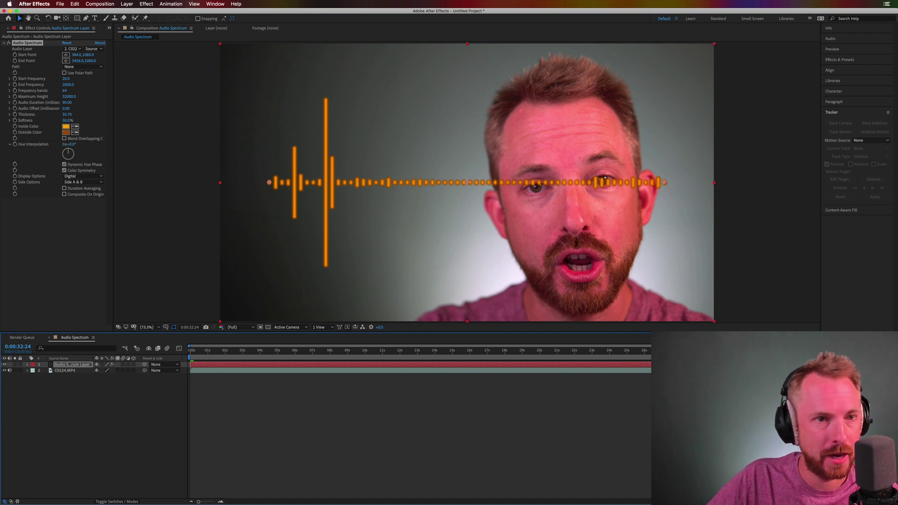
# Step: Drag the orange spectrum down to the frame's bottom edge and preview the result
pyautogui.moveTo(382, 180); pyautogui.dragTo(380, 311)
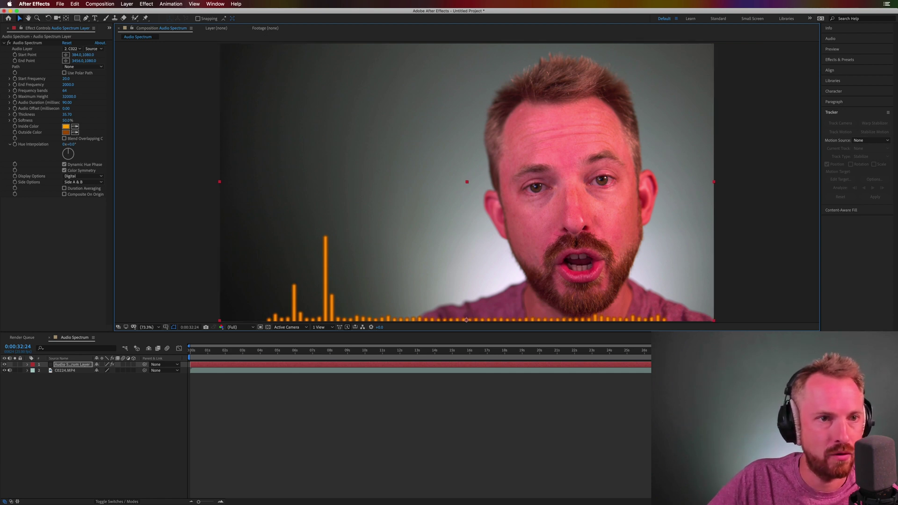
pyautogui.press('space')
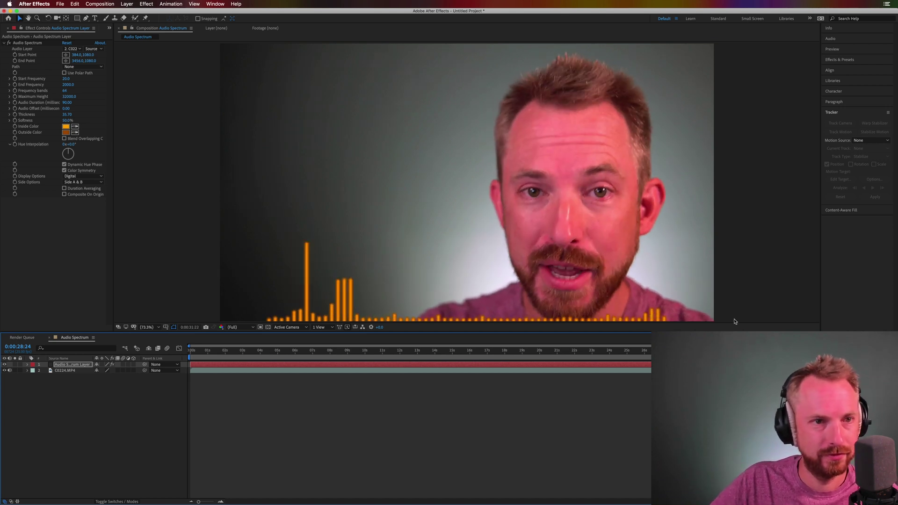
pyautogui.press('space')
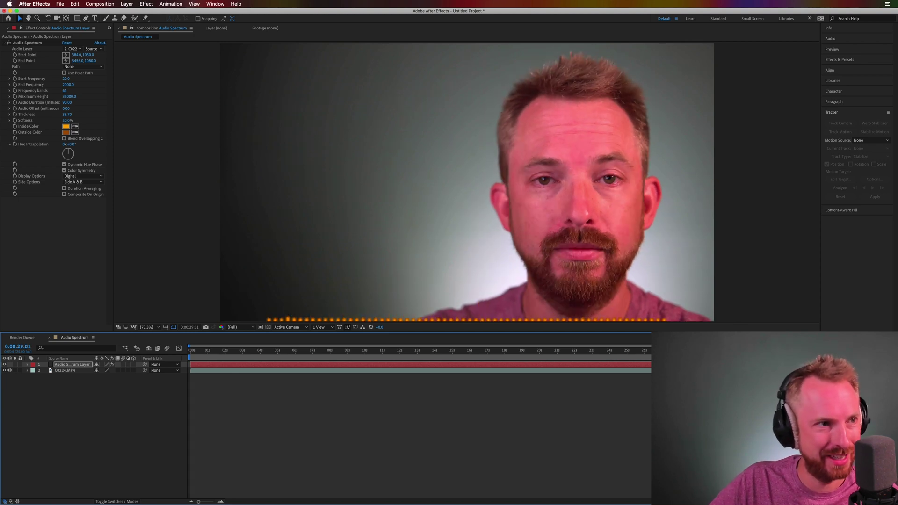
pyautogui.press('space')
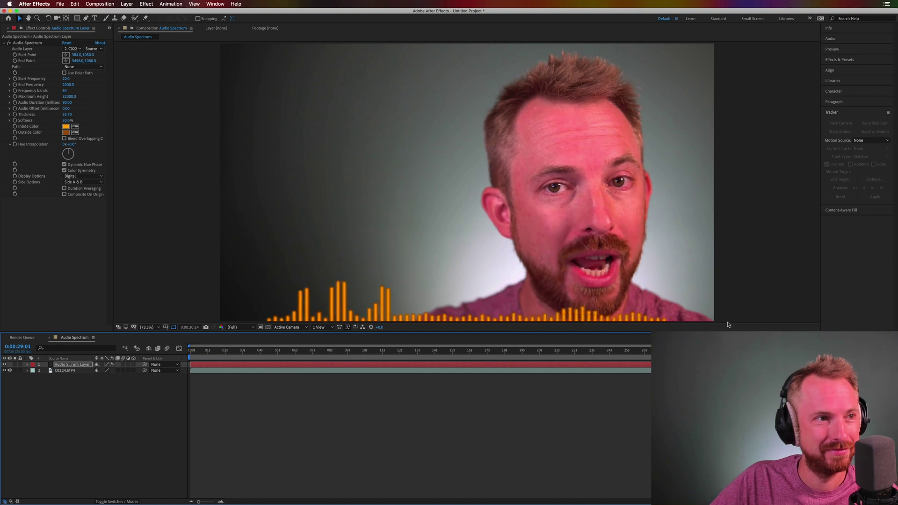
pyautogui.press('space')
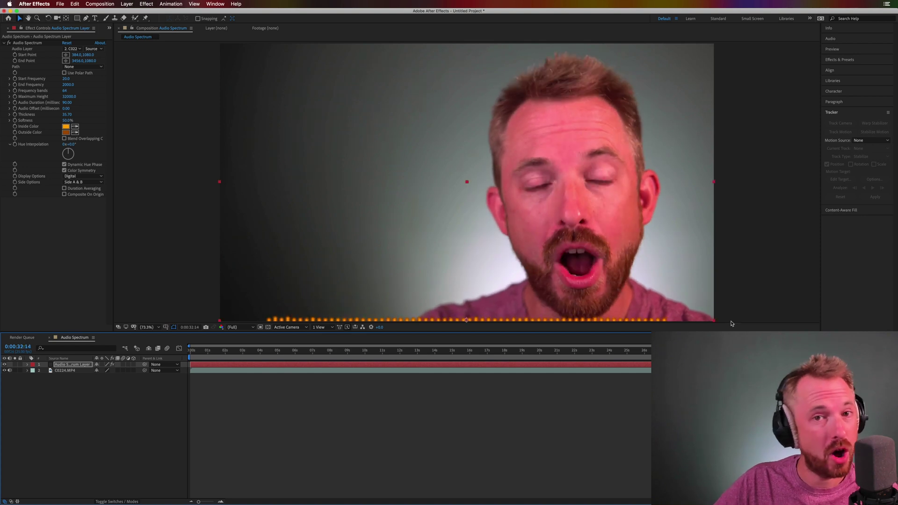